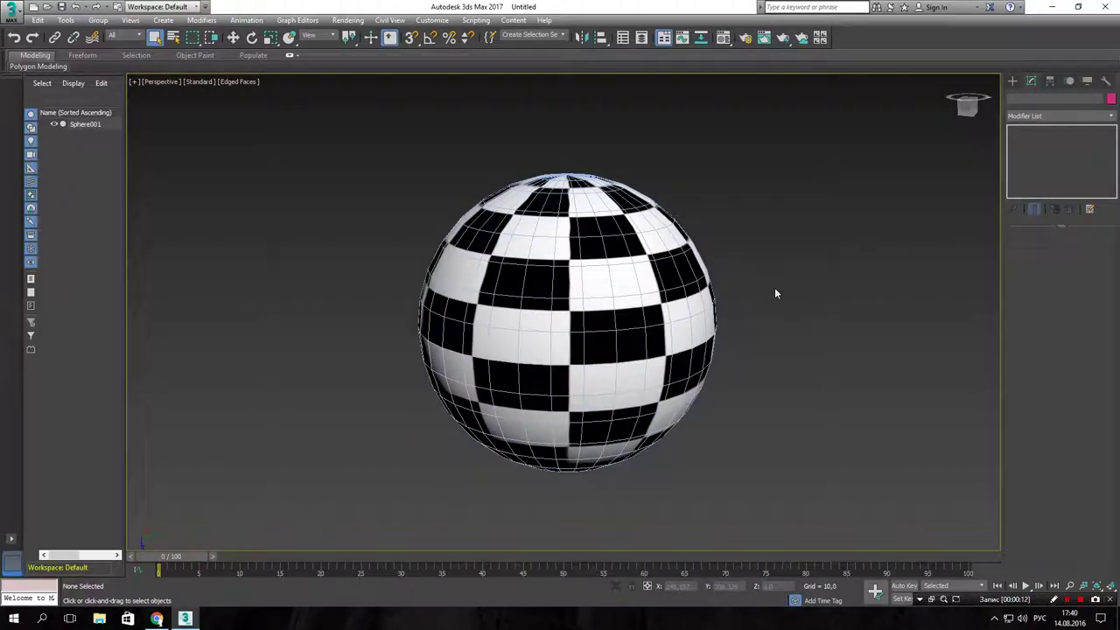
Select the checkered Sphere001 and add a Displace modifier from the Modifier List
left_click(572, 314)
left_click_drag(821, 185, 490, 444)
left_click(1061, 116)
left_click(1072, 132)
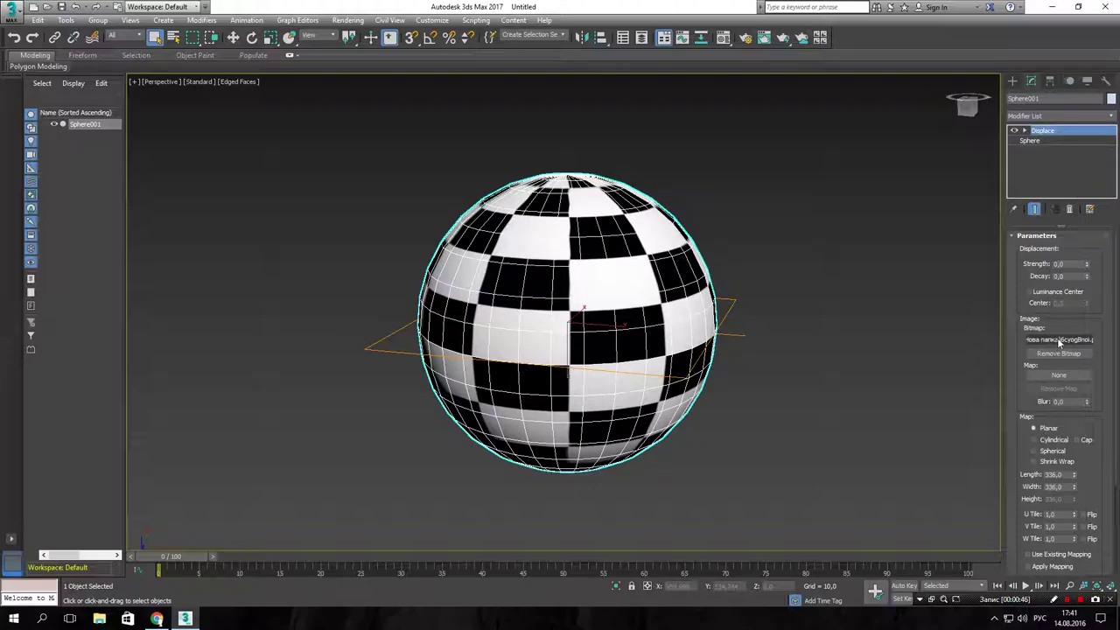
left_click(838, 337)
key("m")
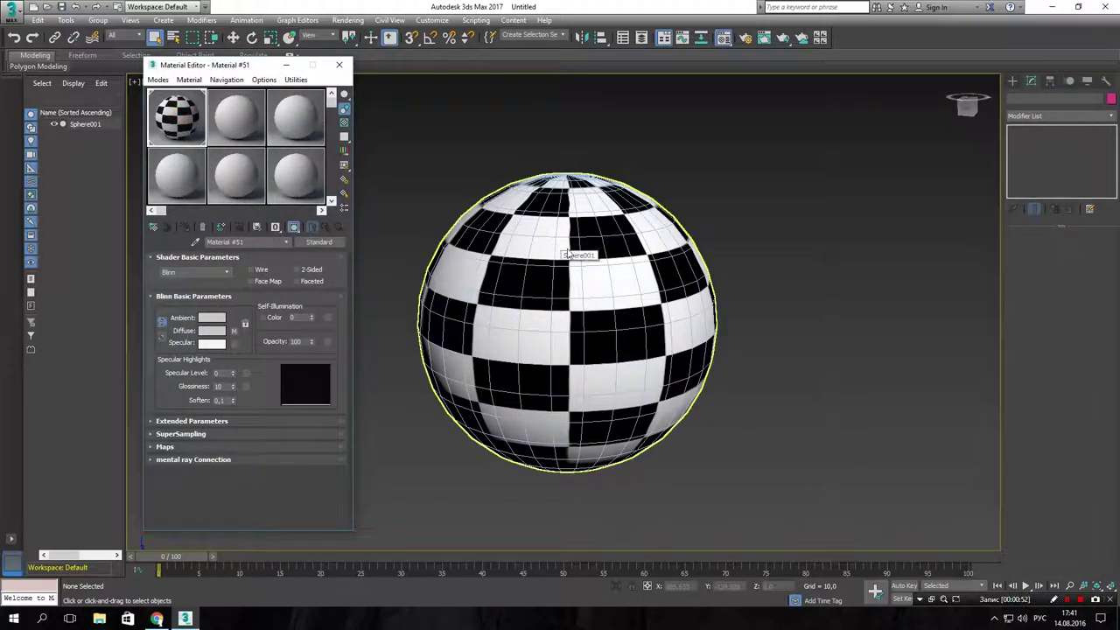
left_click(1035, 85)
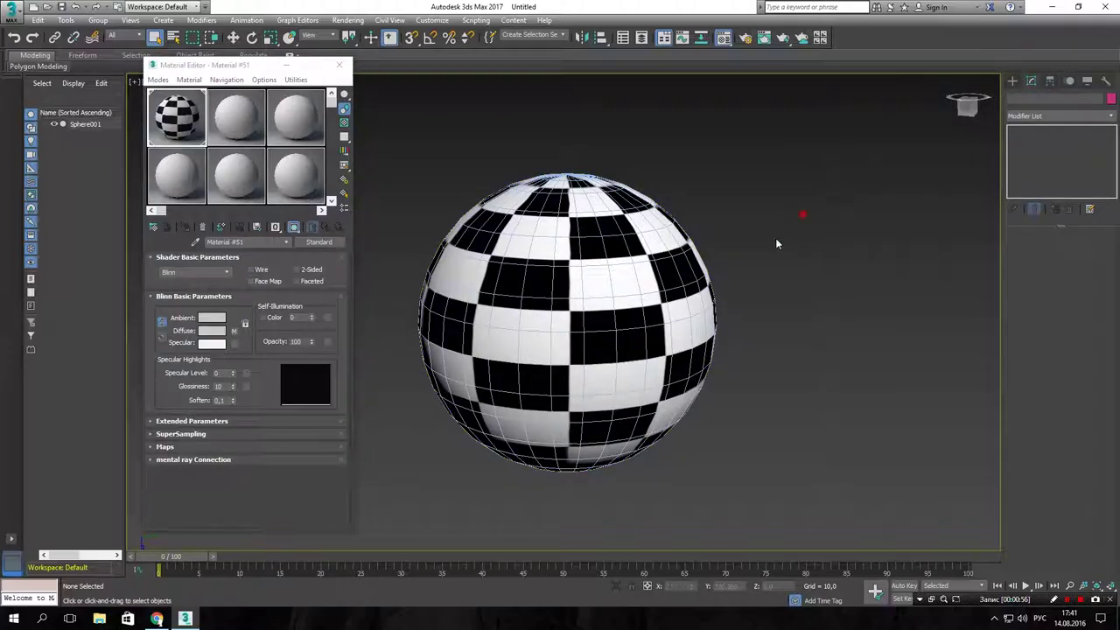
left_click(692, 280)
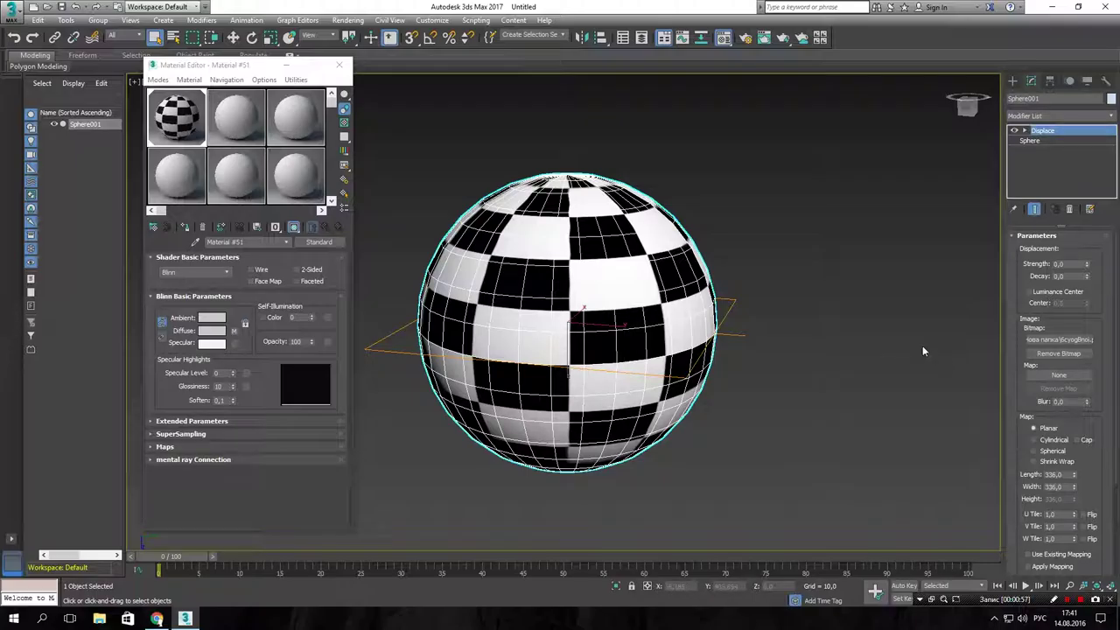
left_click(343, 68)
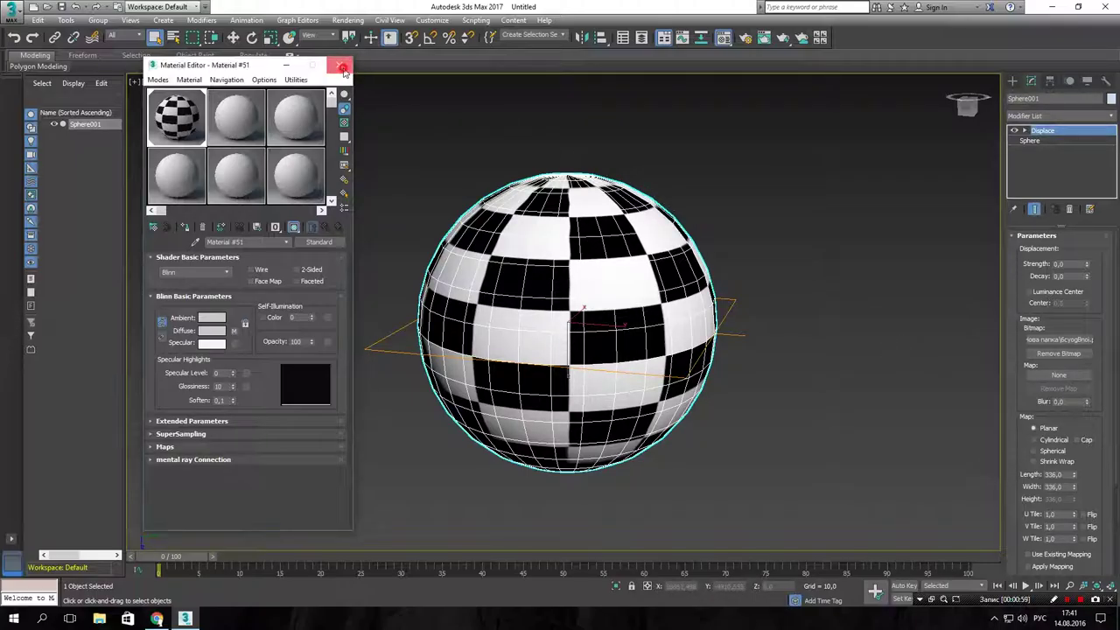
left_click(343, 68)
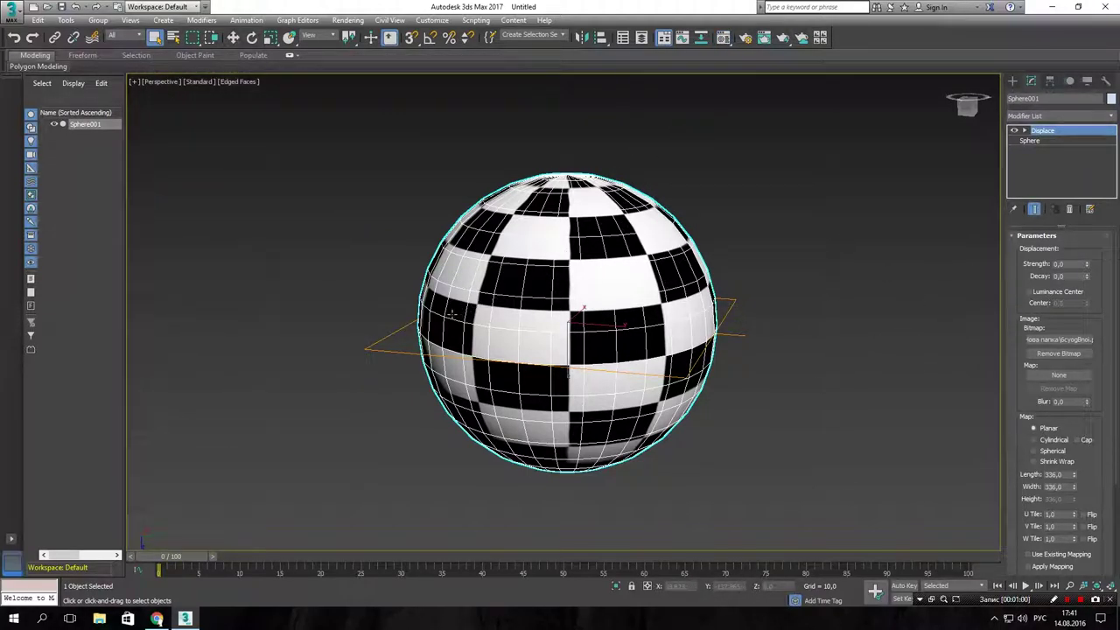
left_click(1054, 455)
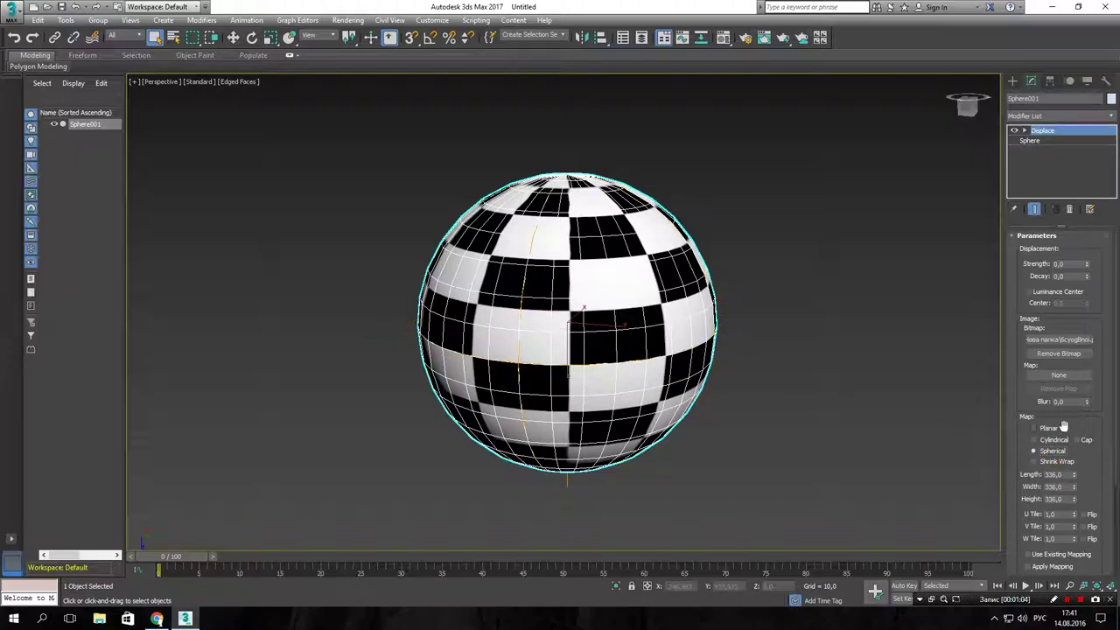
Scroll the Displace Parameters down to the Spherical map option
scroll(1047, 467, "down", 3)
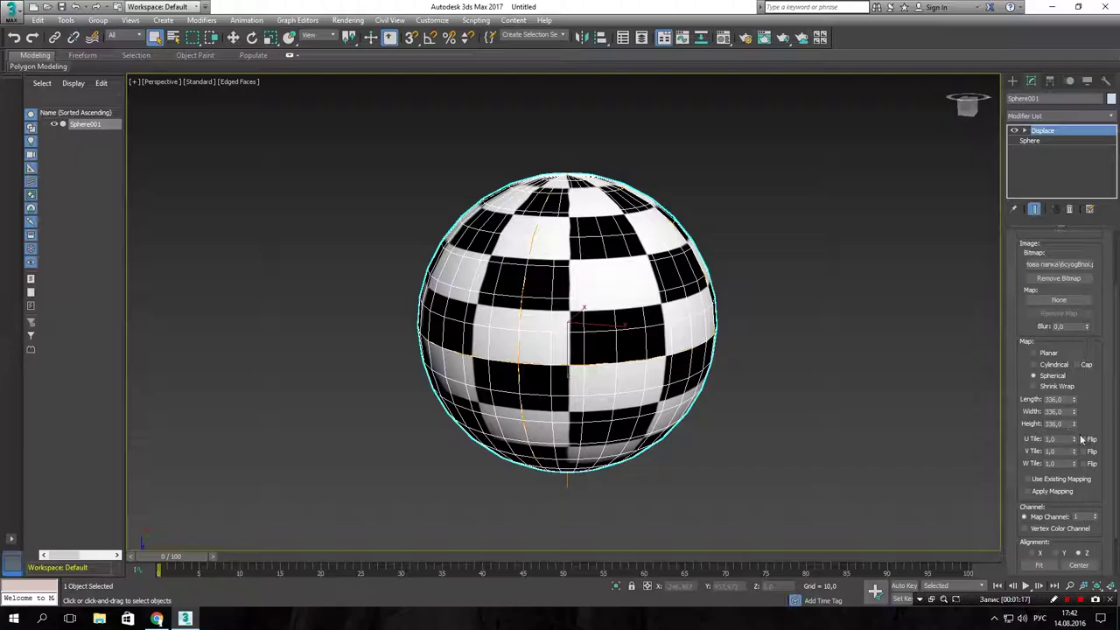
Raise the Displace Strength to 46,22, resetting it to zero once, and inspect the blocks
left_click_drag(1099, 496, 1096, 562)
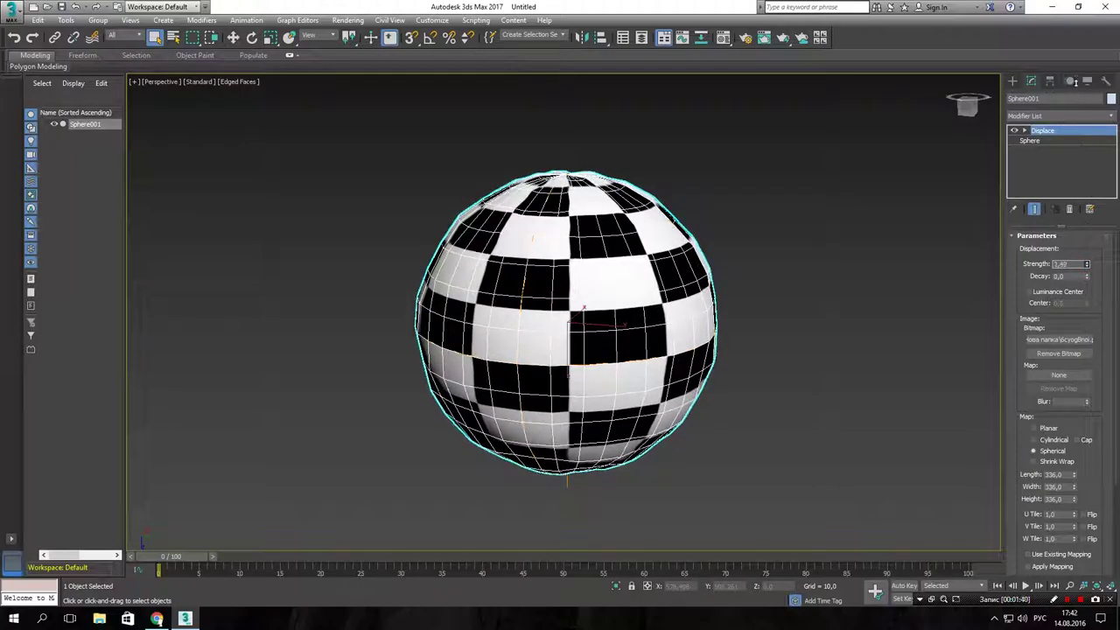
mouse_move(1087, 265)
left_mouse_down()
mouse_move(1067, 565)
mouse_move(1067, 394)
mouse_move(988, 477)
mouse_move(964, 27)
left_mouse_up()
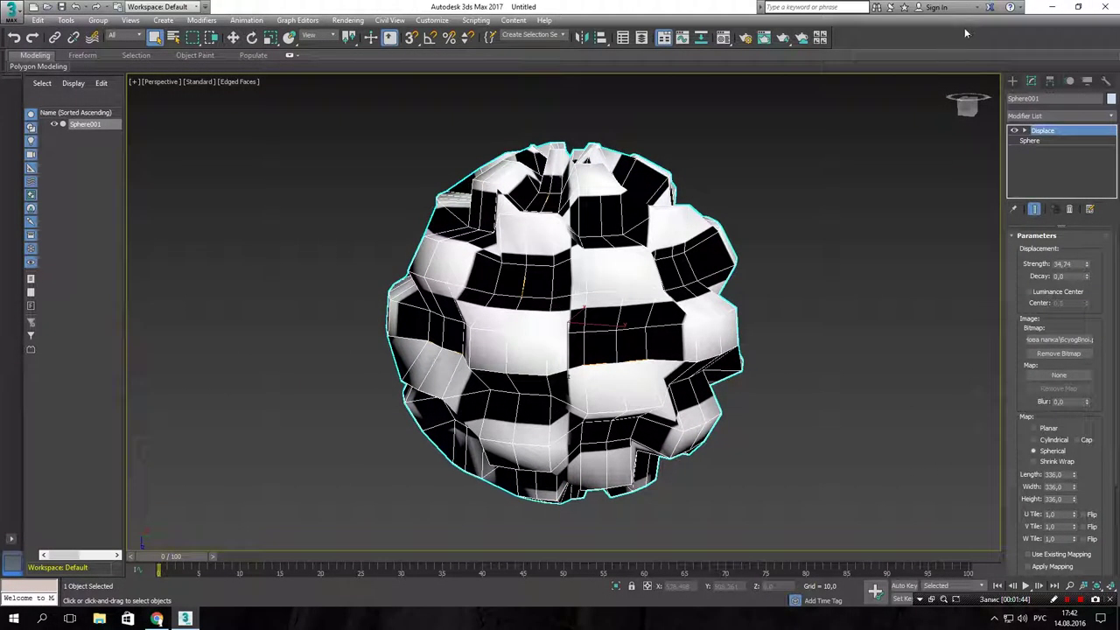
left_click_drag(1087, 263, 1093, 167)
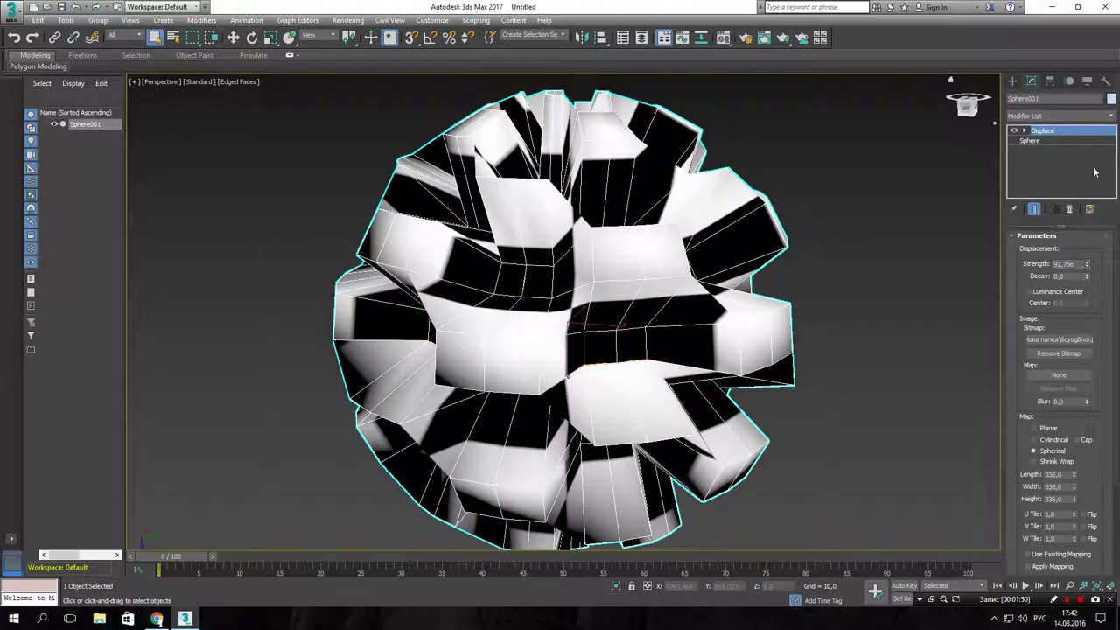
right_click(1087, 264)
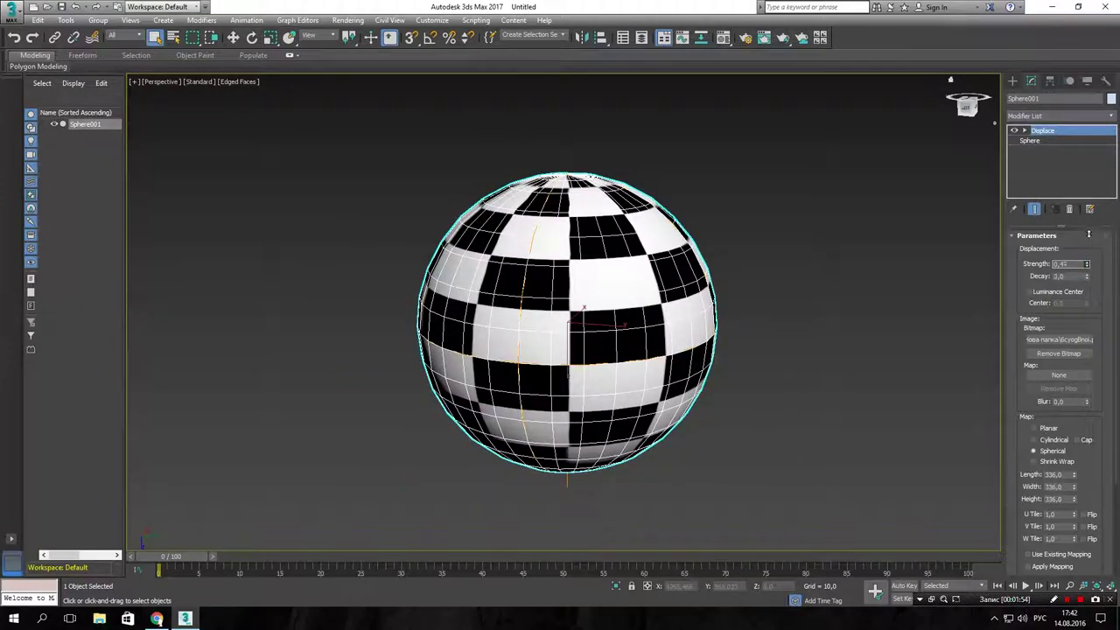
mouse_move(1088, 262)
left_mouse_down()
mouse_move(1088, 21)
mouse_move(1110, 61)
mouse_move(27, 586)
left_mouse_up()
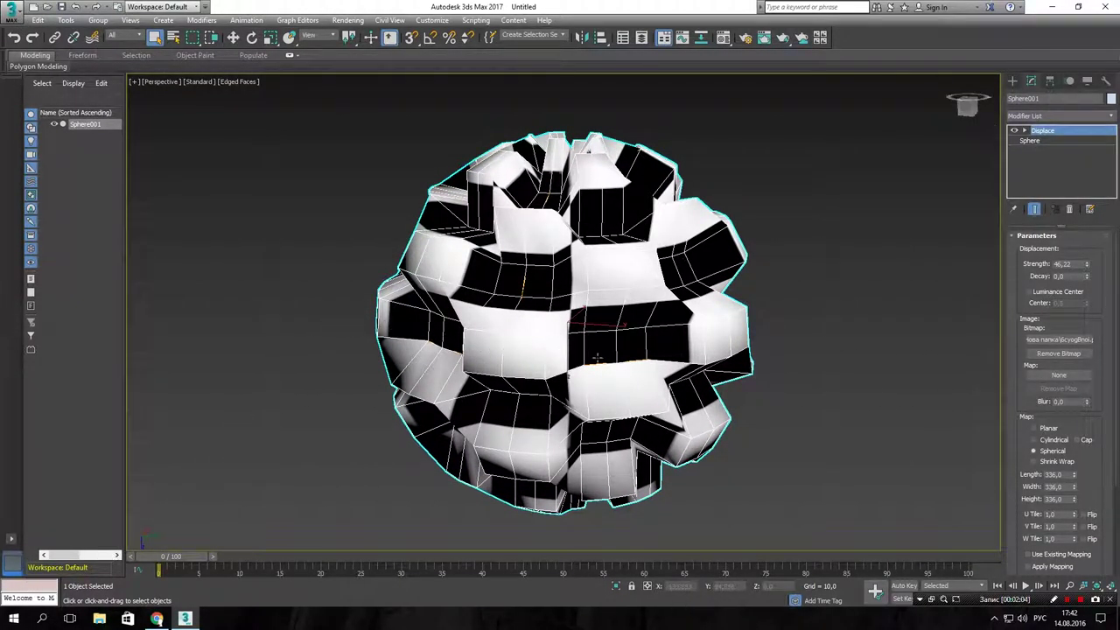
mouse_move(845, 327)
middle_mouse_down("alt")
mouse_move(575, 344)
mouse_move(667, 317)
mouse_move(726, 354)
mouse_move(676, 349)
middle_mouse_up("alt")
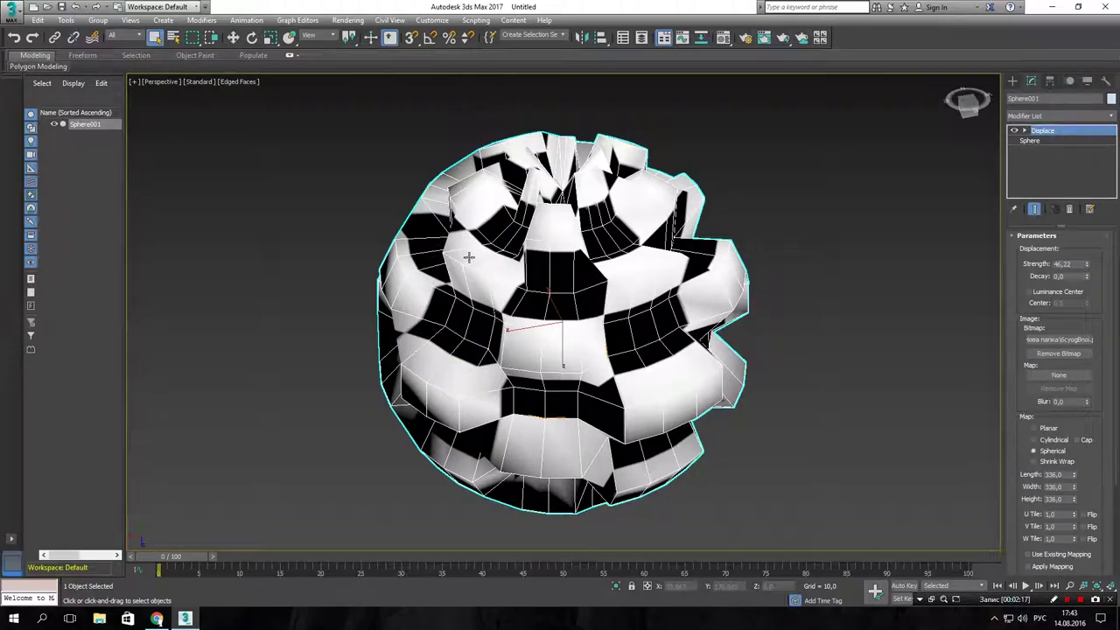
Delete the Displace modifier and set the sphere's Segments to 200
right_click(1041, 132)
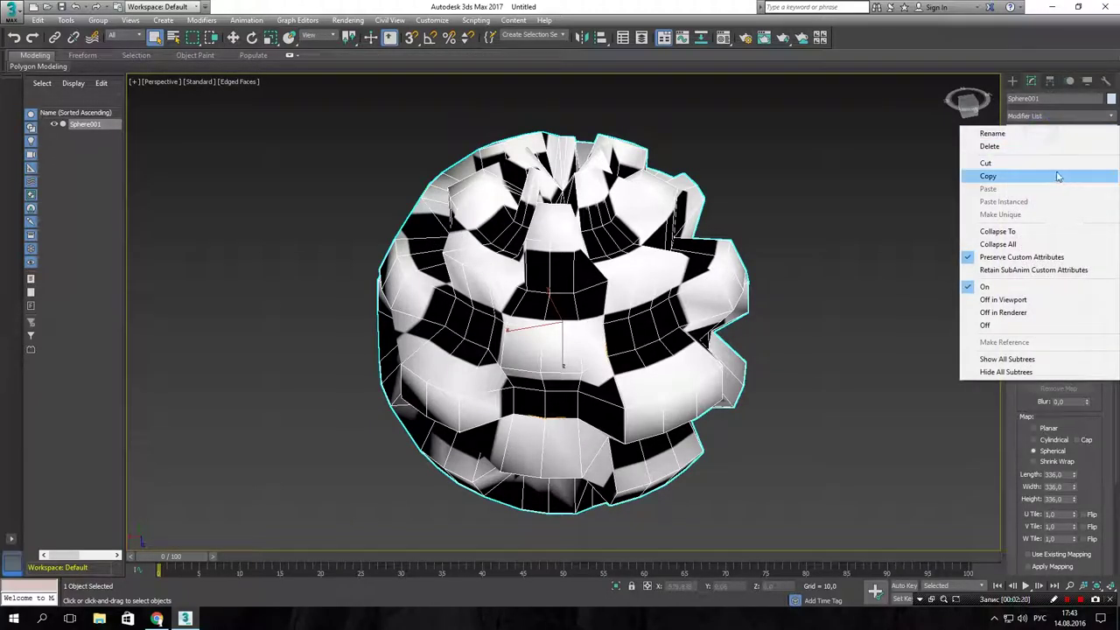
left_click(1041, 146)
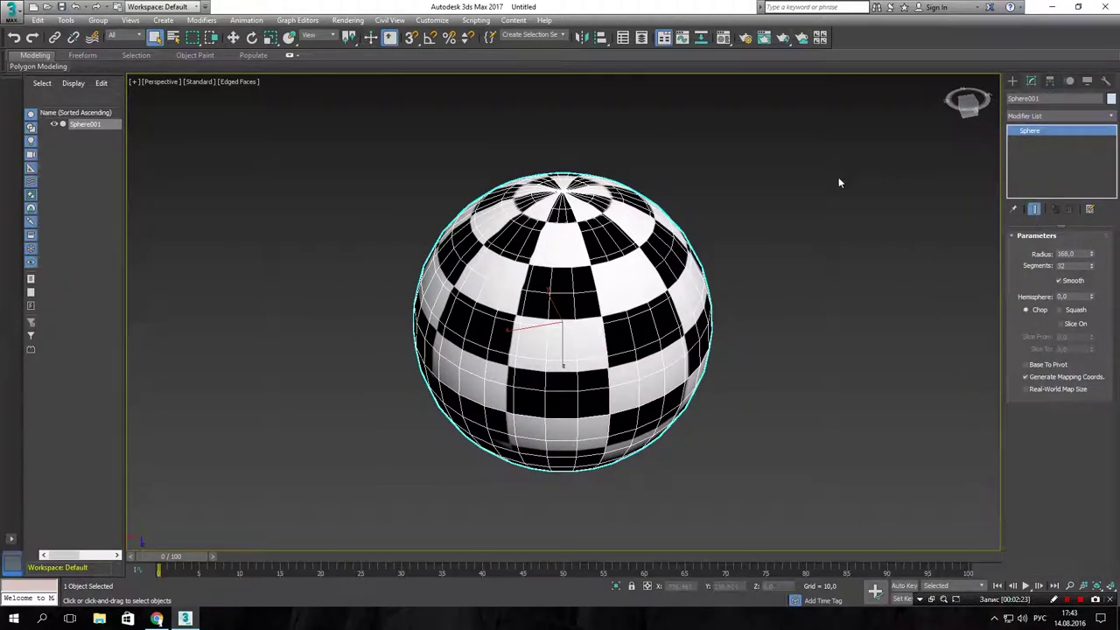
left_click_drag(1092, 266, 1088, 253)
left_click(1073, 265)
type("200")
key("Return")
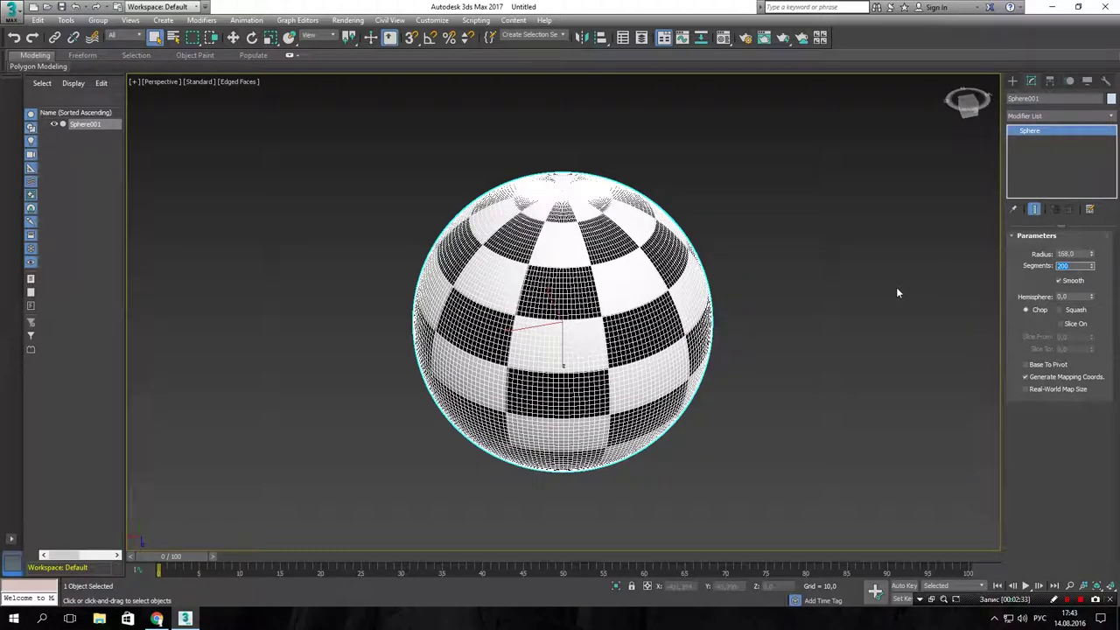
Add a new Displace modifier to the dense sphere from the Modifier List
left_click(1059, 116)
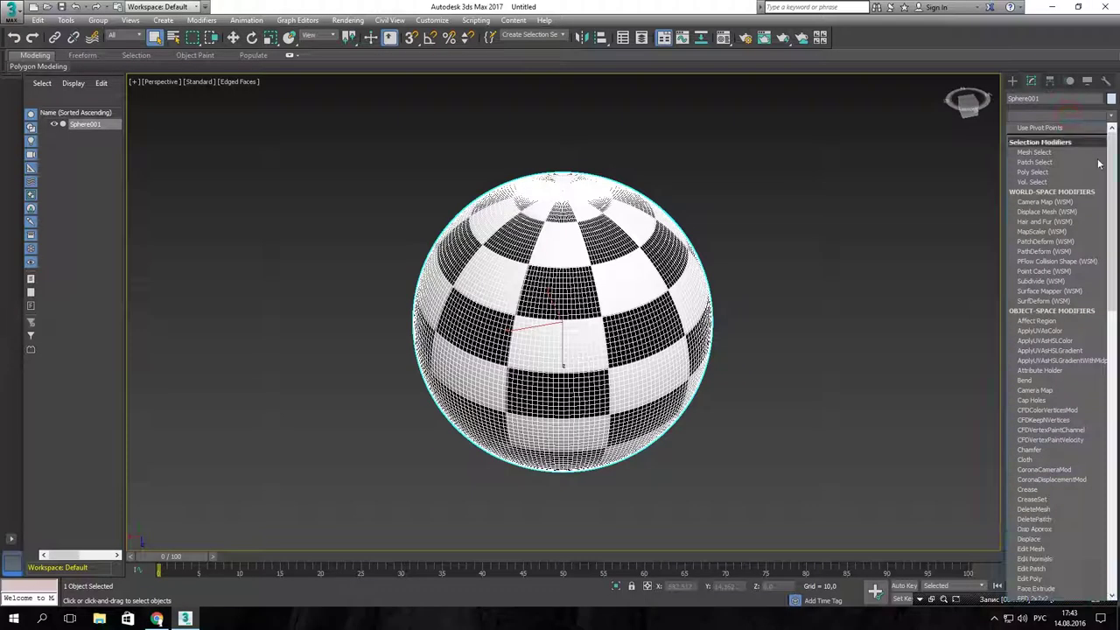
scroll(1109, 191, "down", 1)
scroll(1110, 191, "down", 2)
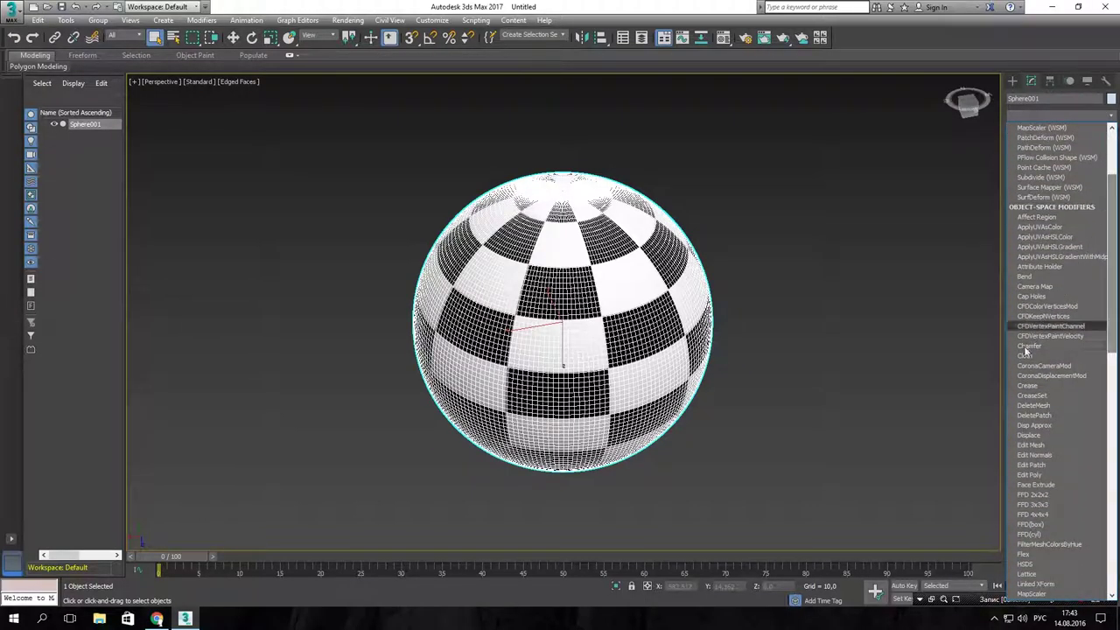
left_click(1037, 437)
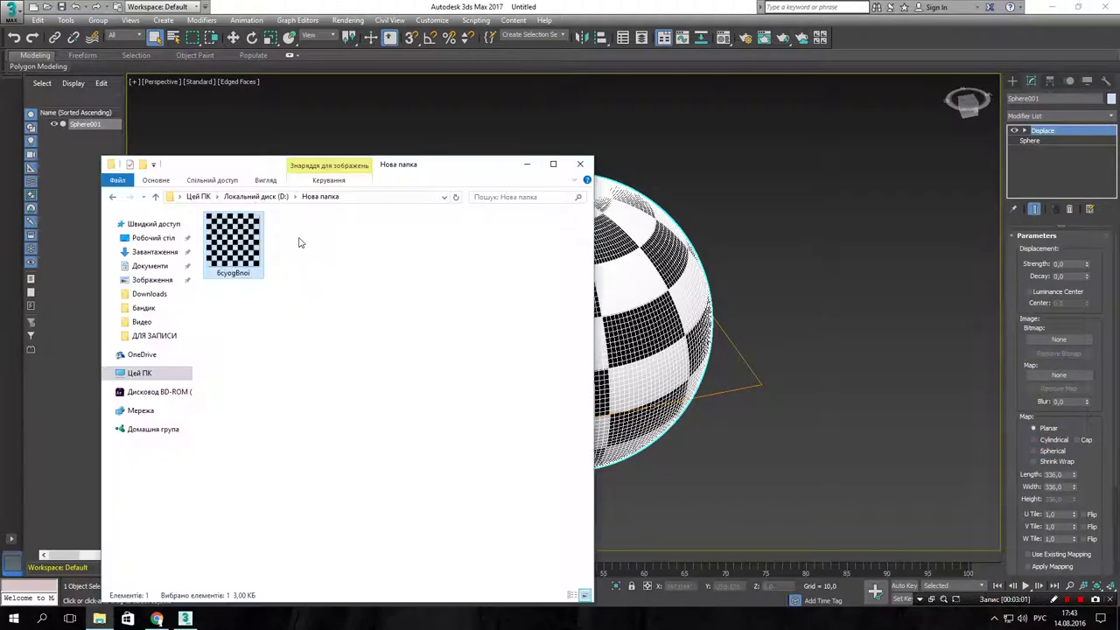
Load the checker PNG from Explorer into the Displace Bitmap slot and close Explorer
key("alt+Tab")
left_click_drag(232, 241, 1055, 341)
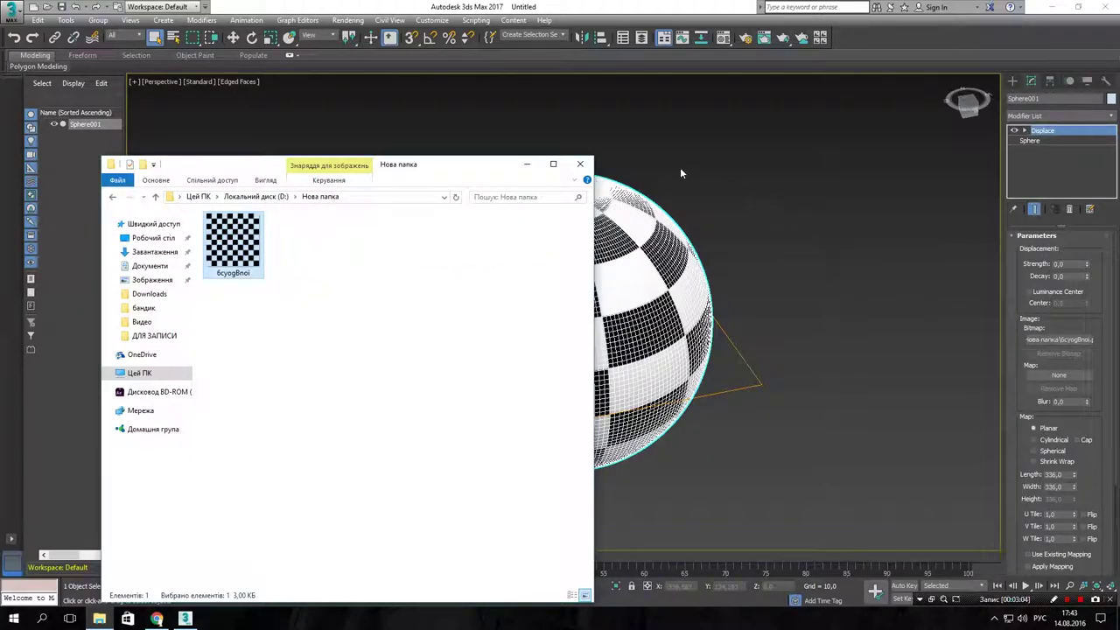
left_click(580, 165)
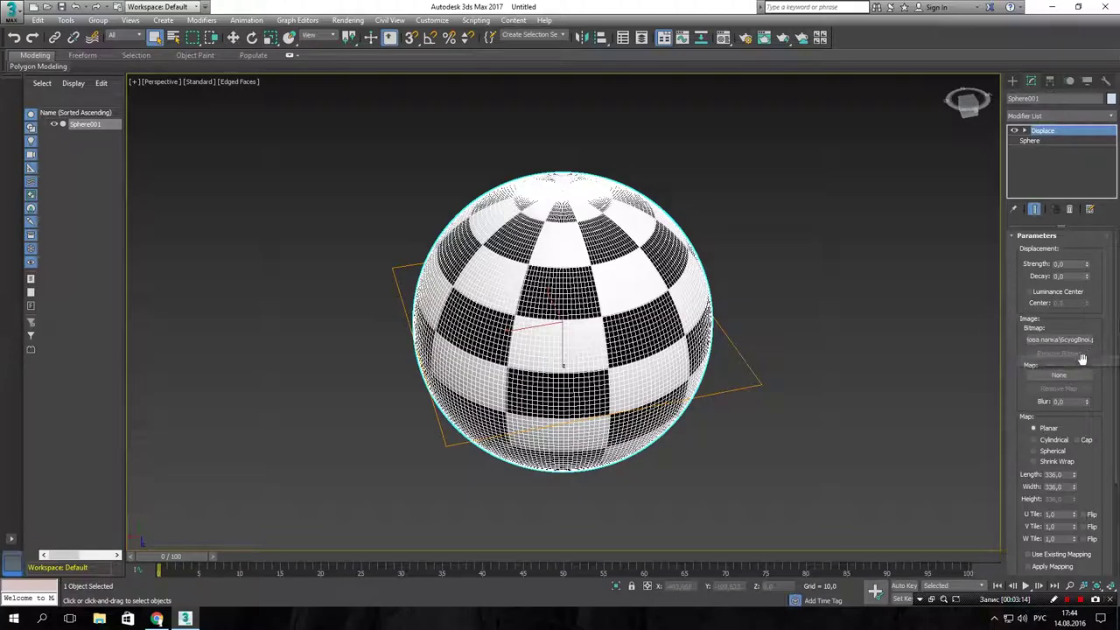
key("m")
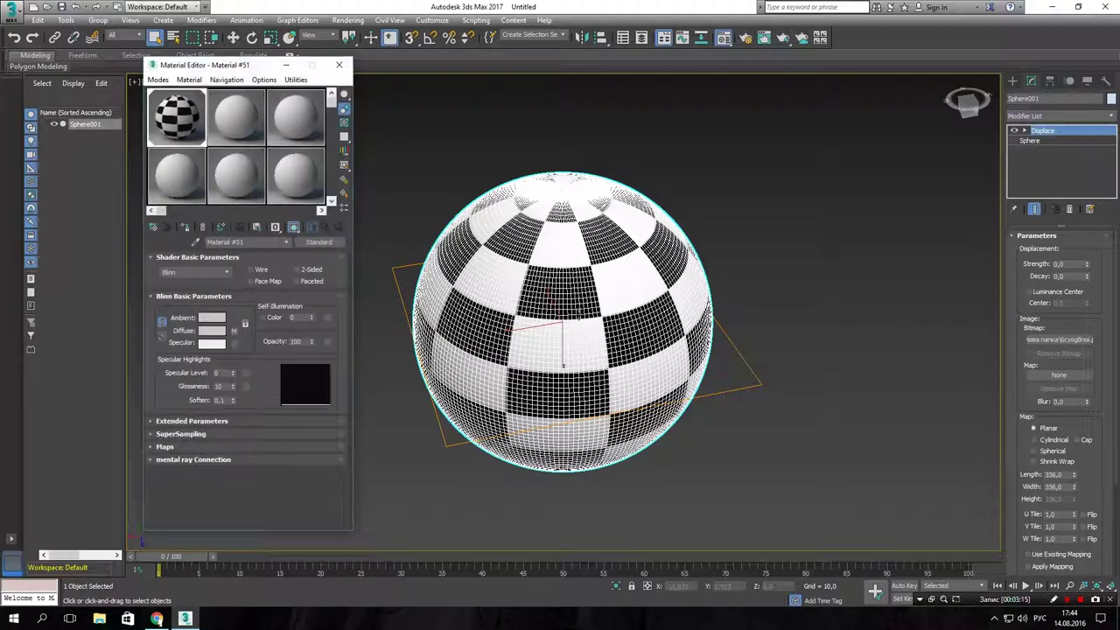
Apply the checker material from the Material Editor to the sphere, then close the editor
mouse_move(185, 125)
left_mouse_down()
mouse_move(1059, 349)
mouse_move(1083, 340)
mouse_move(1067, 341)
left_mouse_up()
left_click(339, 65)
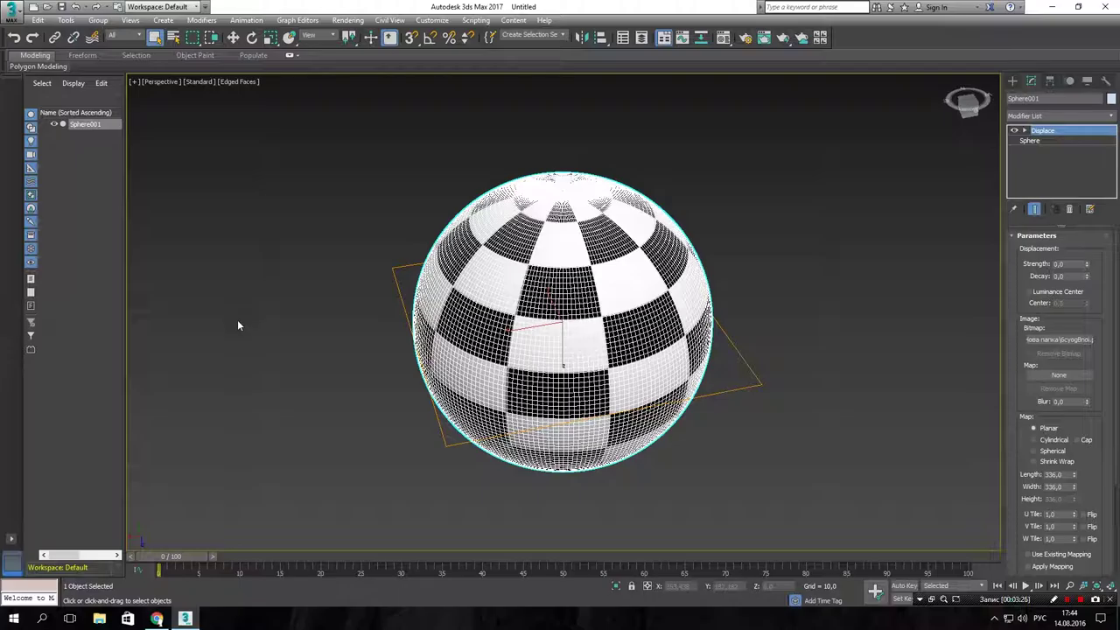
key("m")
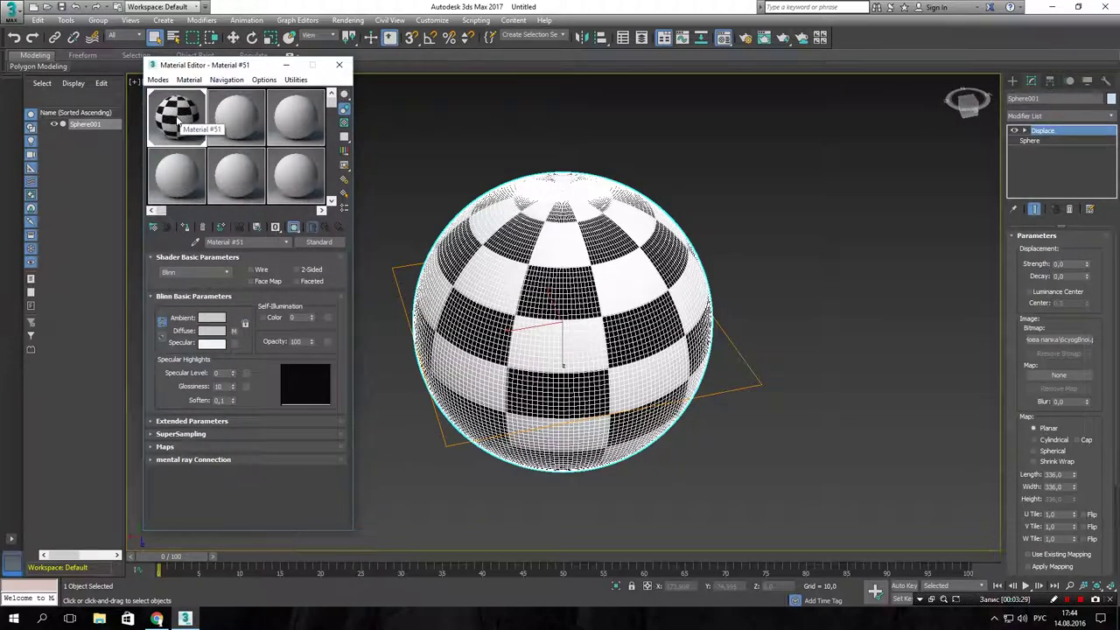
left_click_drag(173, 123, 503, 242)
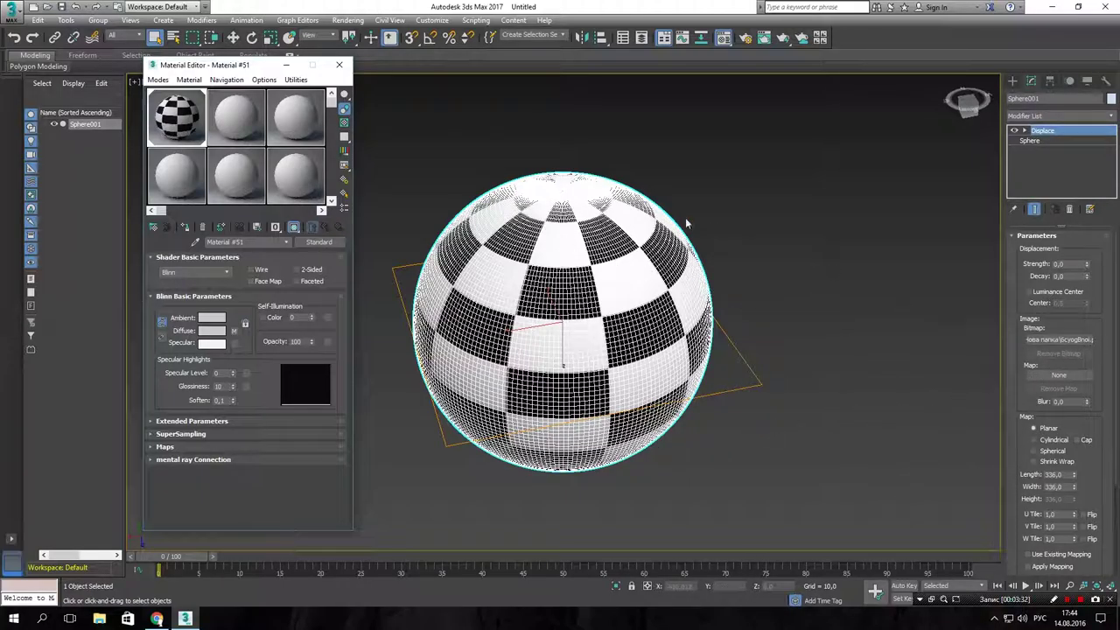
left_click(338, 65)
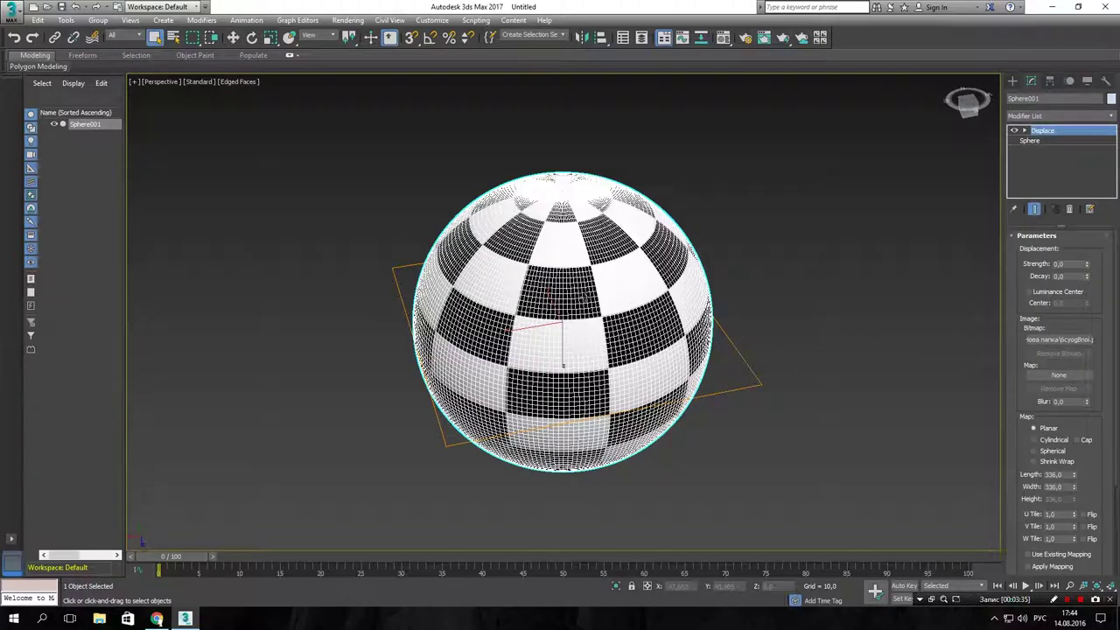
mouse_move(1088, 264)
left_mouse_down()
mouse_move(1088, 99)
mouse_move(1087, 294)
left_mouse_up()
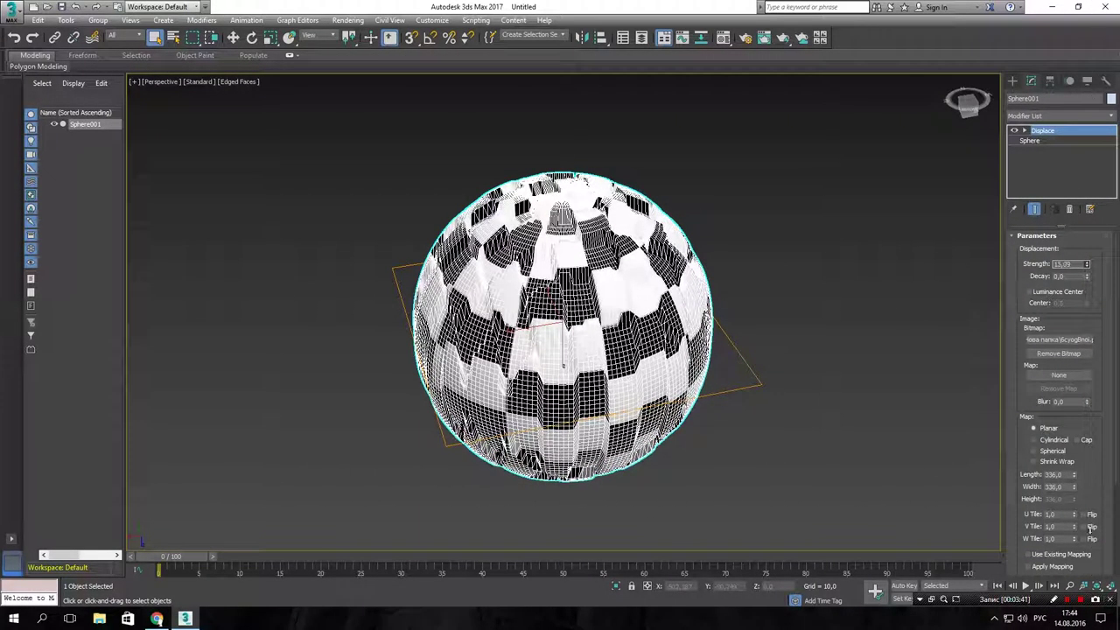
Raise the Displace Strength to about 21,6 and switch the map to Spherical
left_click_drag(1089, 187, 1082, 204)
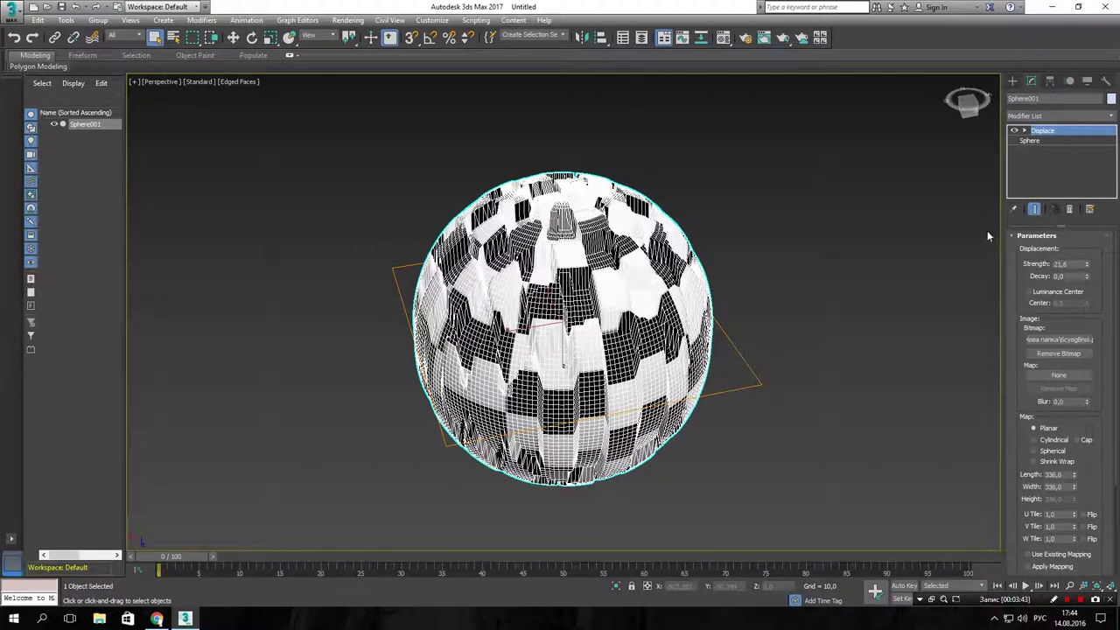
mouse_move(897, 299)
middle_mouse_down("alt")
mouse_move(870, 257)
mouse_move(850, 250)
mouse_move(868, 278)
middle_mouse_up("alt")
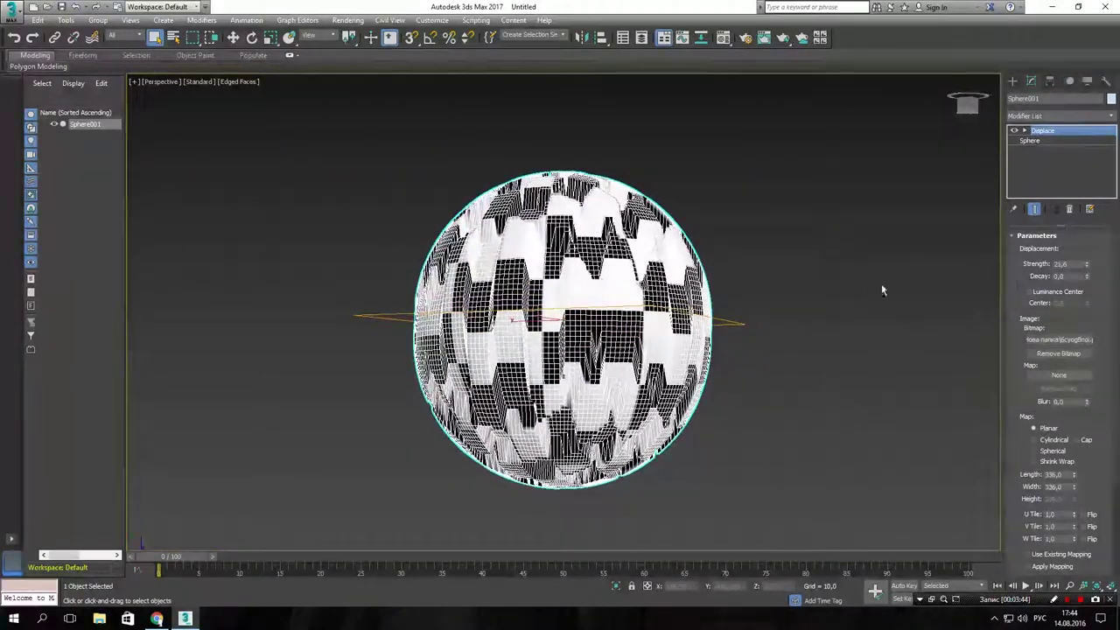
left_click(1047, 451)
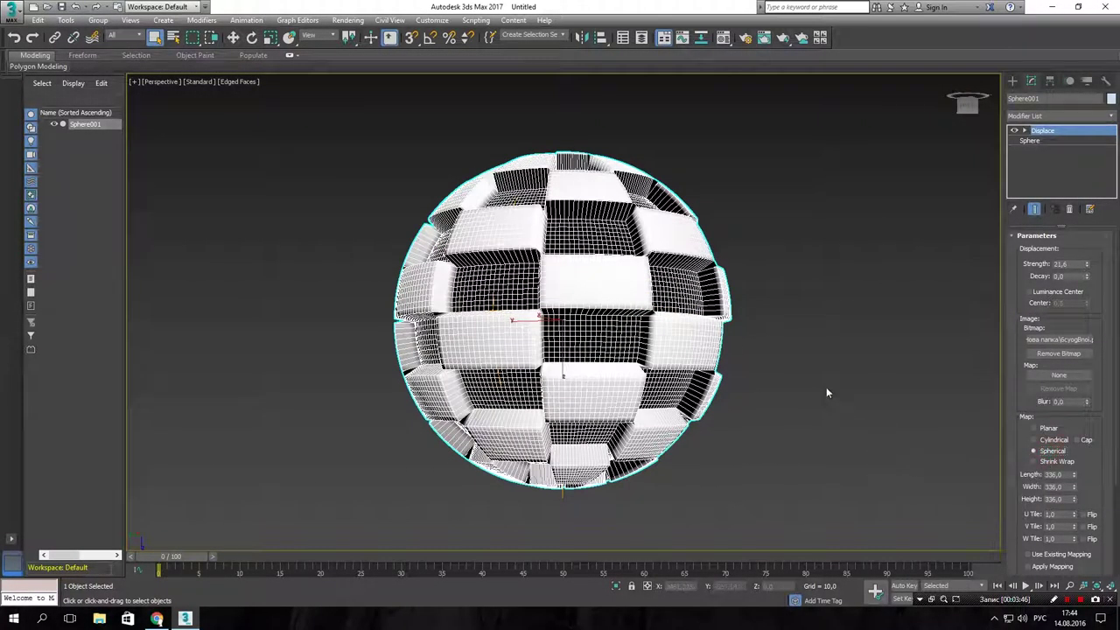
mouse_move(742, 304)
middle_mouse_down("alt")
mouse_move(602, 335)
mouse_move(578, 326)
middle_mouse_up("alt")
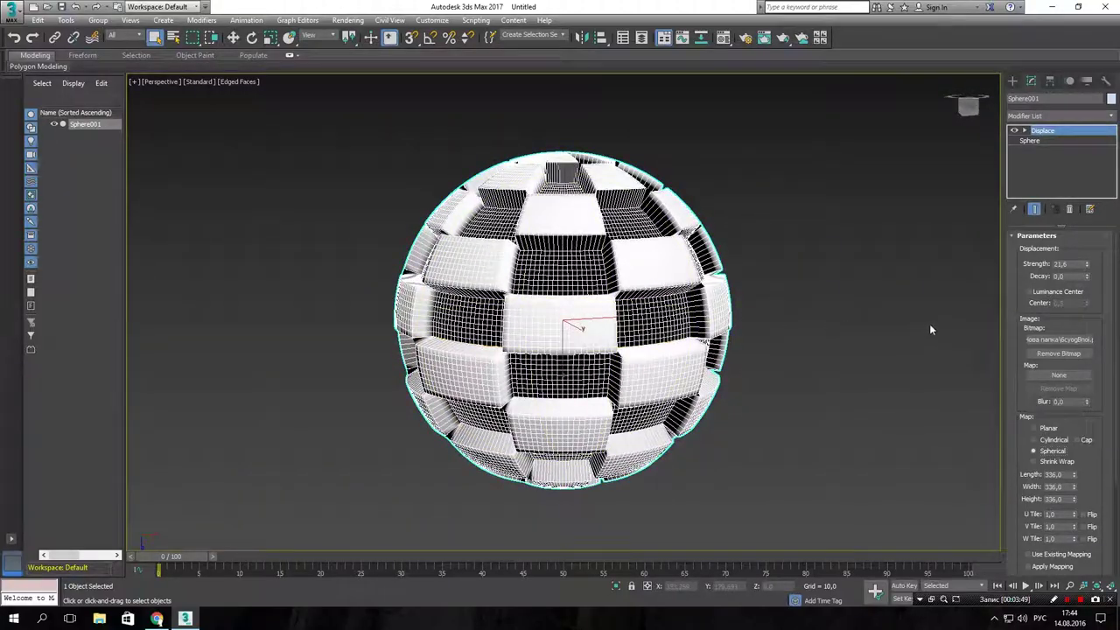
Push the Displace Strength to 55,728 and raise Decay to 2,745
mouse_move(1087, 265)
left_mouse_down()
mouse_move(1065, 178)
mouse_move(1050, 190)
left_mouse_up()
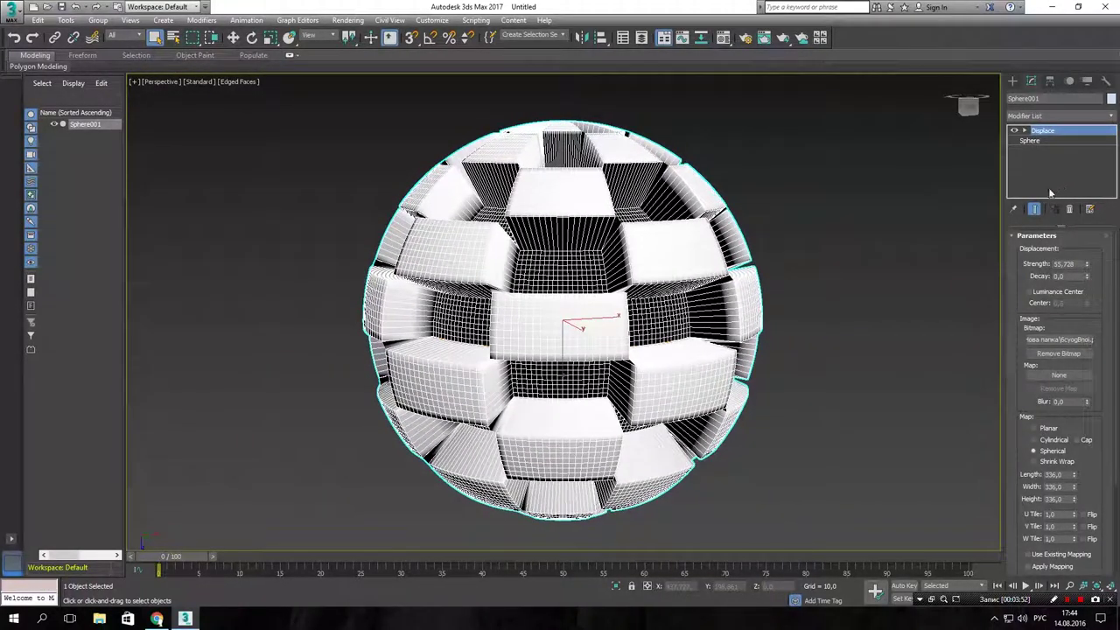
mouse_move(842, 208)
middle_mouse_down("alt")
mouse_move(483, 247)
mouse_move(444, 213)
middle_mouse_up("alt")
left_click(1088, 274)
left_click_drag(1087, 277, 1044, 623)
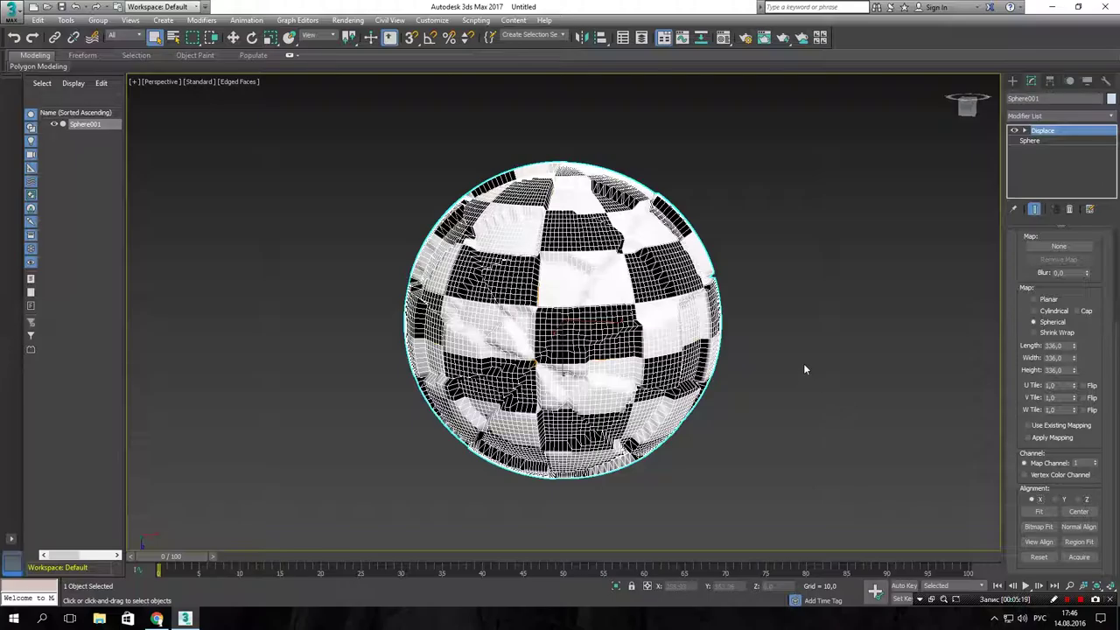
Align the spherical displacement map to Z and fit its gizmo to the sphere
mouse_move(801, 311)
middle_mouse_down("alt")
mouse_move(708, 208)
mouse_move(687, 274)
mouse_move(620, 286)
mouse_move(877, 446)
middle_mouse_up("alt")
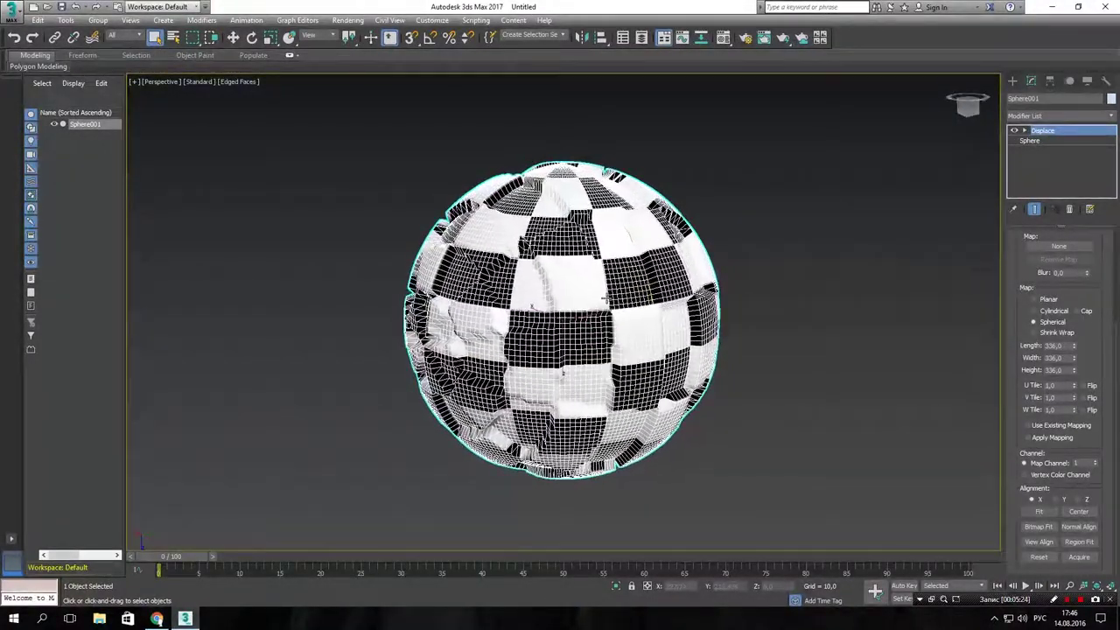
left_click(1077, 499)
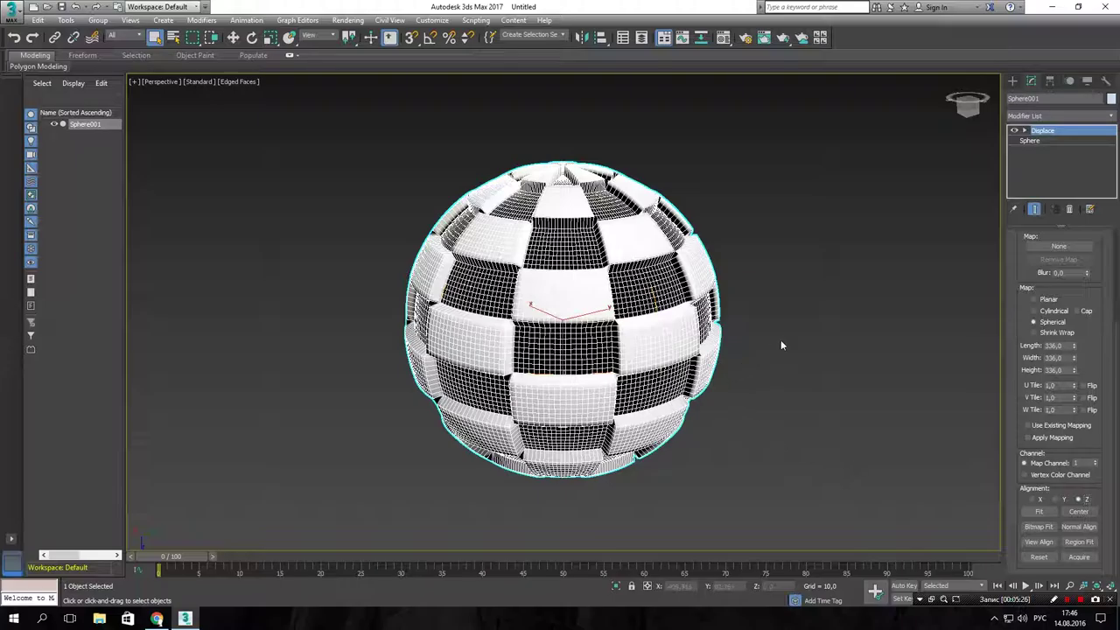
middle_click_drag(770, 350, 727, 327, "alt")
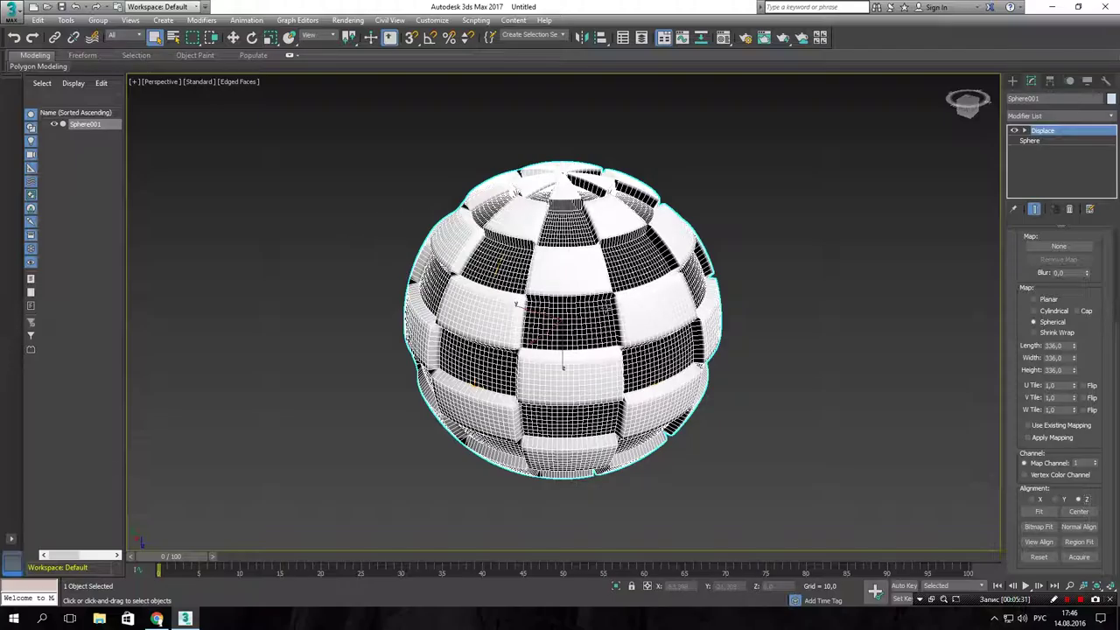
key("m")
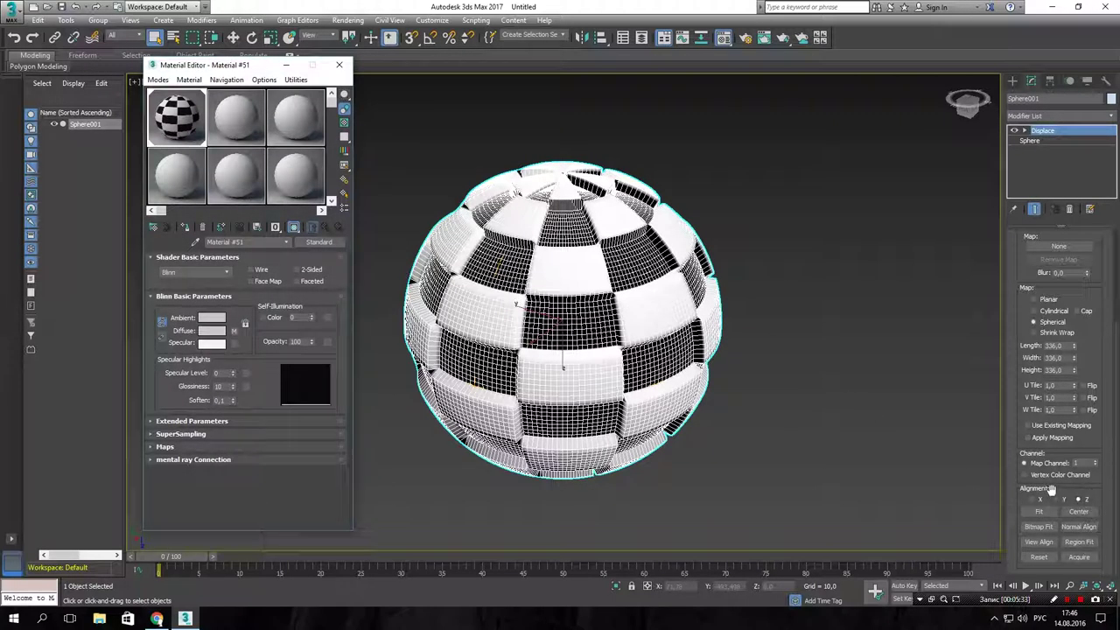
left_click(340, 64)
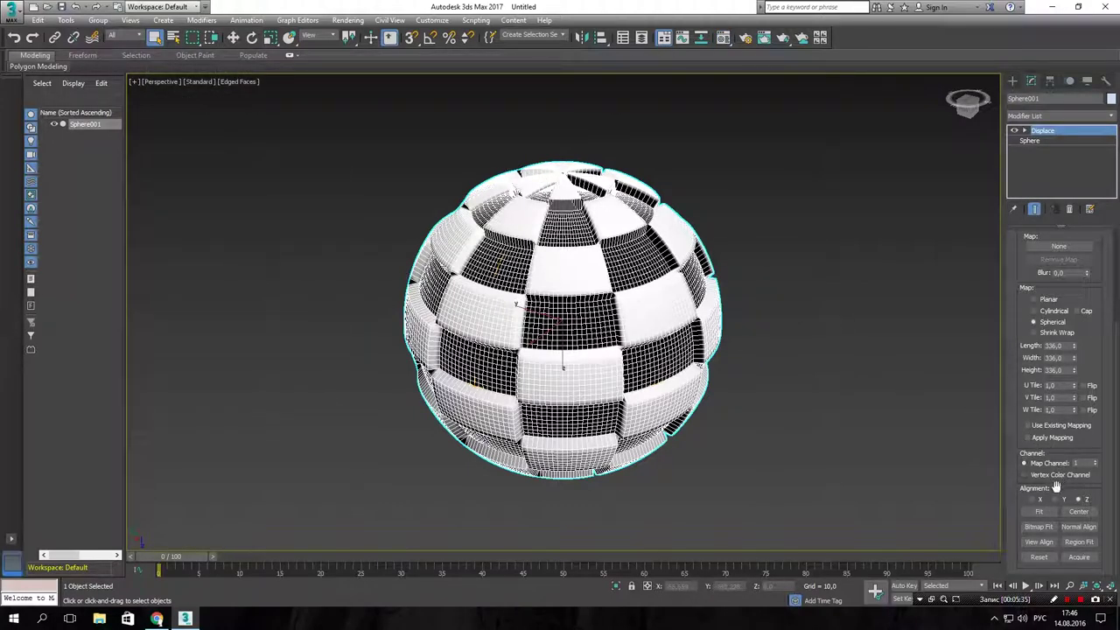
left_click(1040, 512)
Flip the map along U and, after testing Length and Width, reset the gizmo to 336
left_click_drag(1074, 345, 1078, 389)
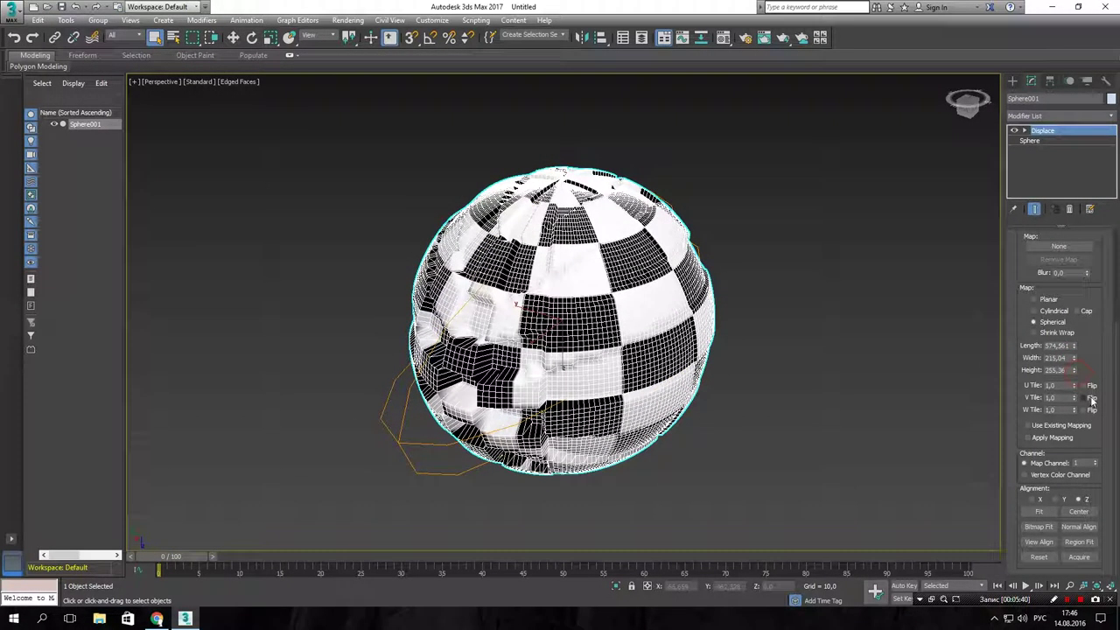
left_click(1085, 386)
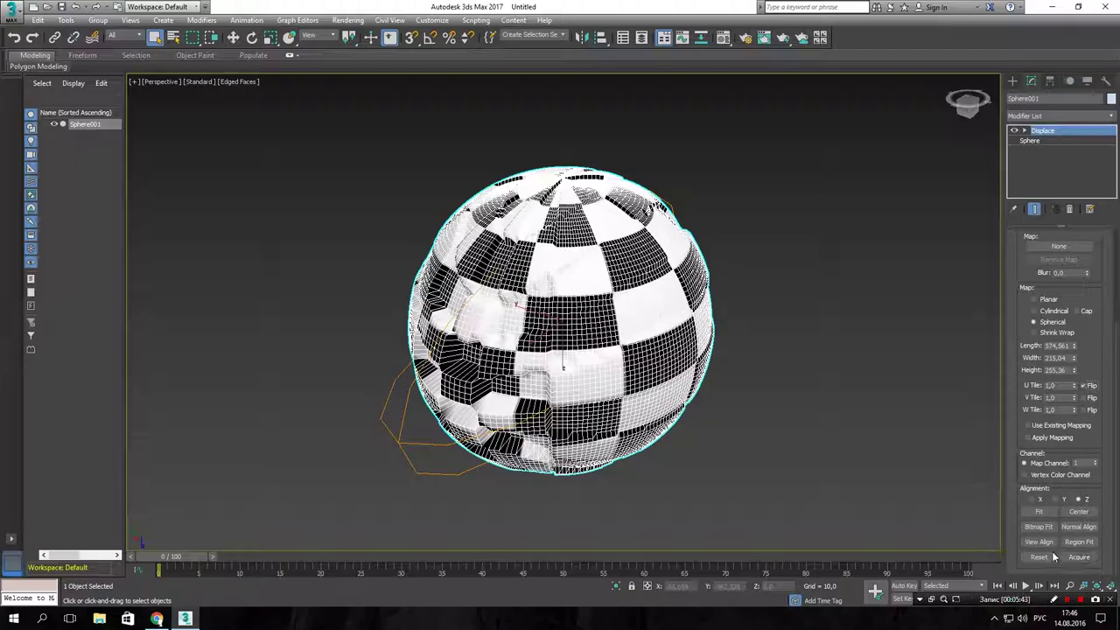
left_click(1047, 559)
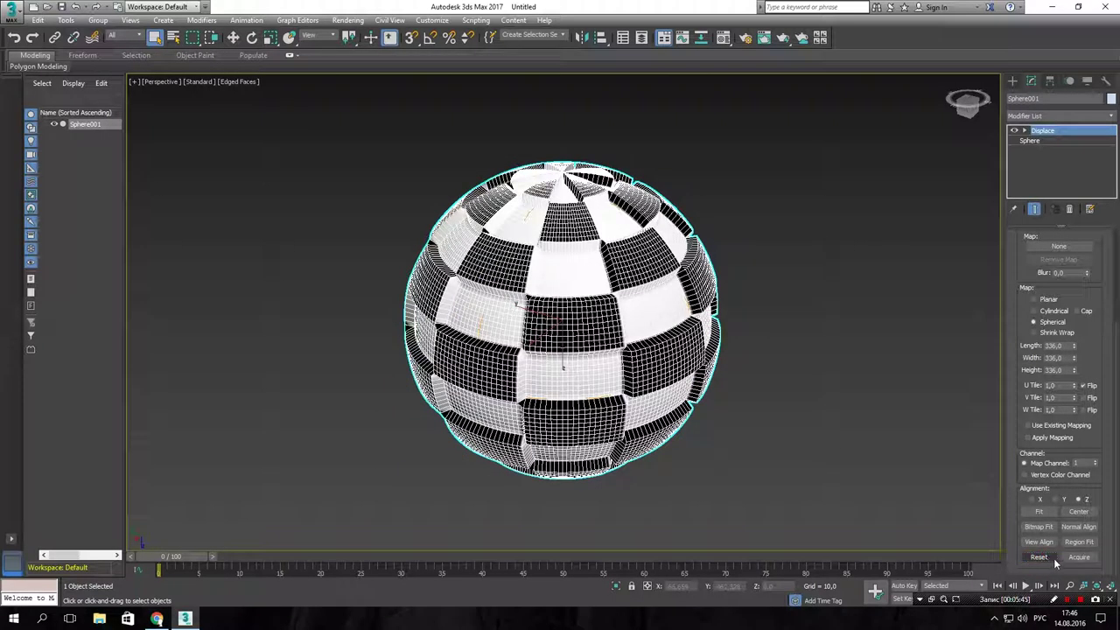
left_click(1083, 512)
left_click_drag(1074, 358, 1106, 398)
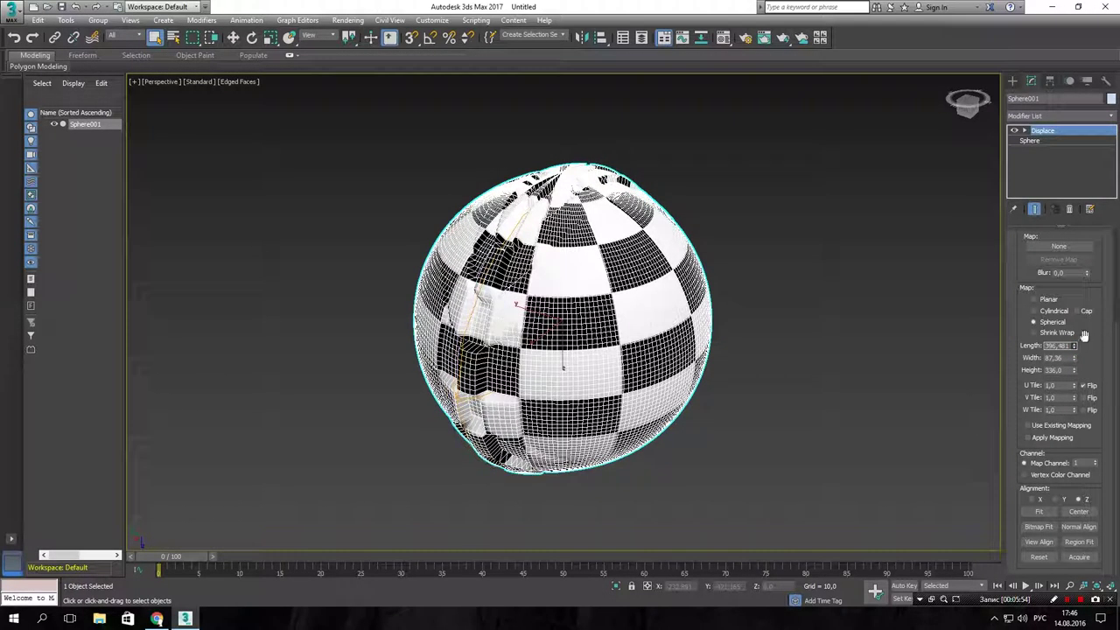
left_click(1085, 514)
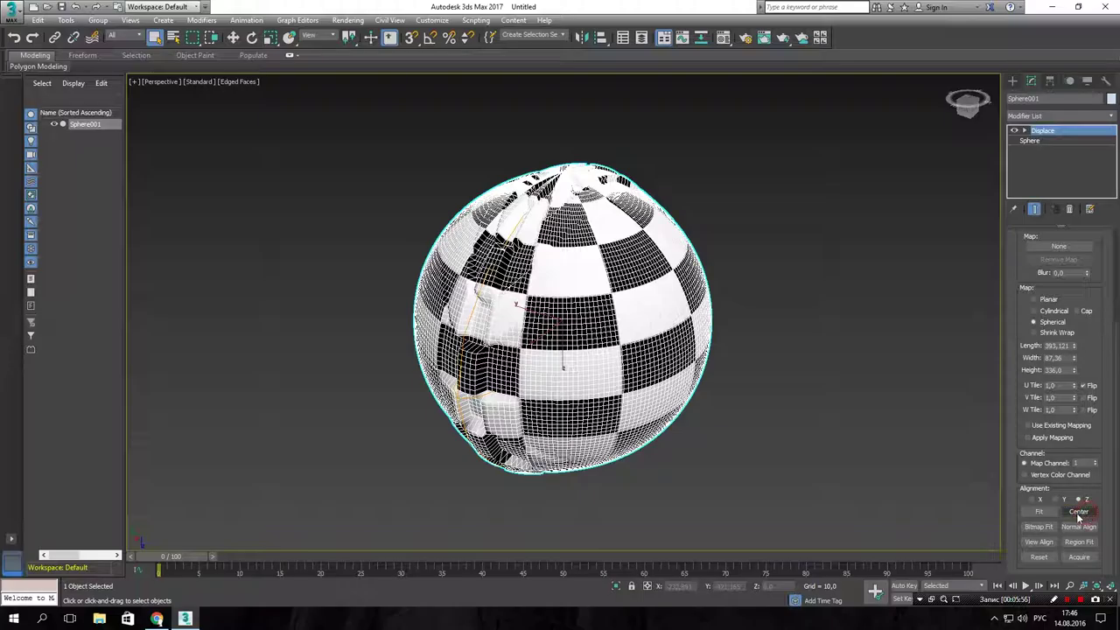
left_click(1037, 558)
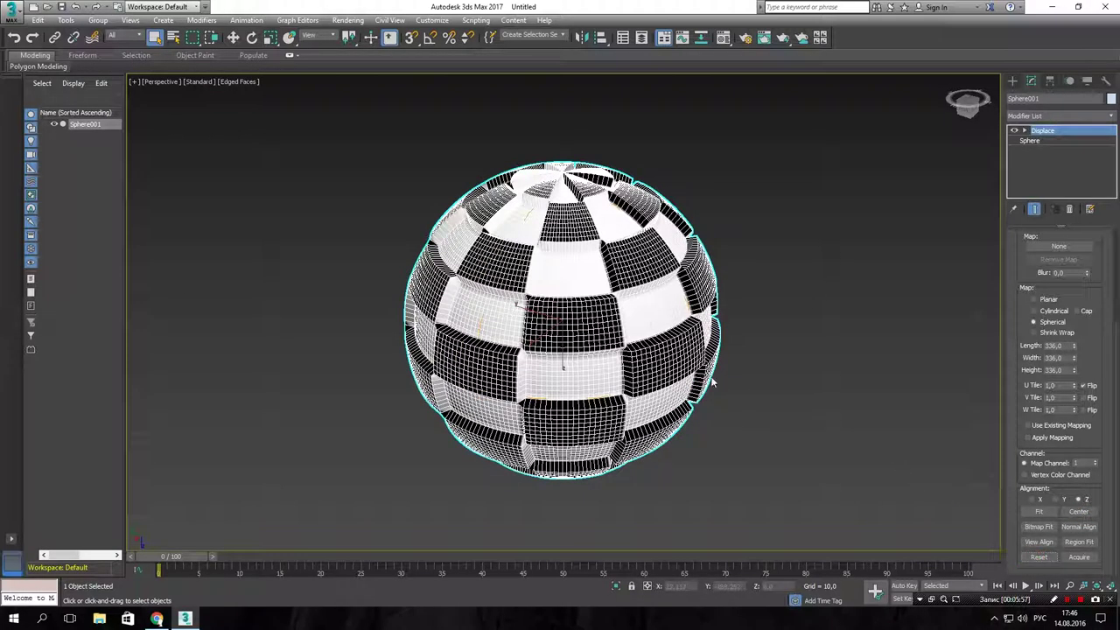